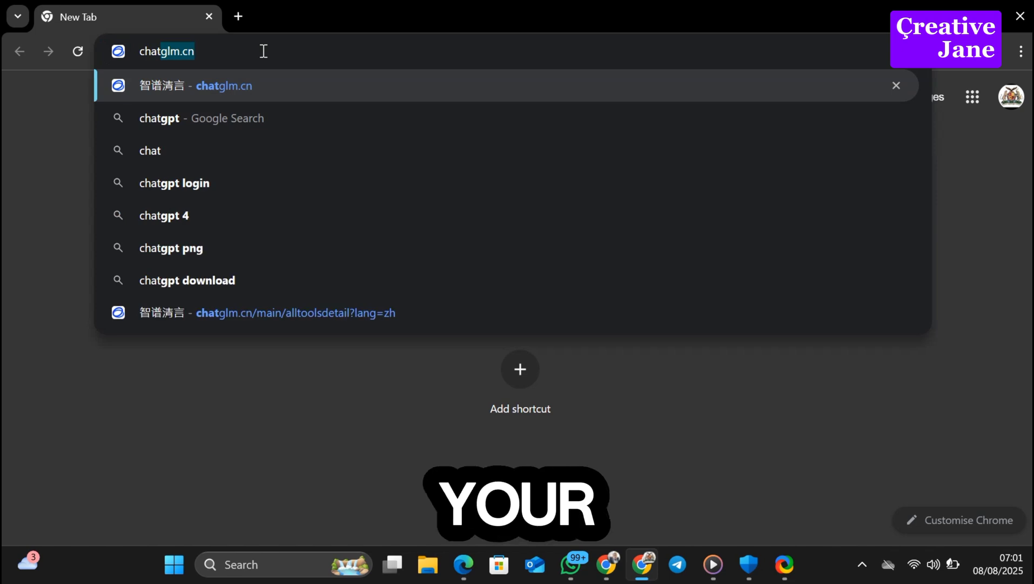
type("glm")
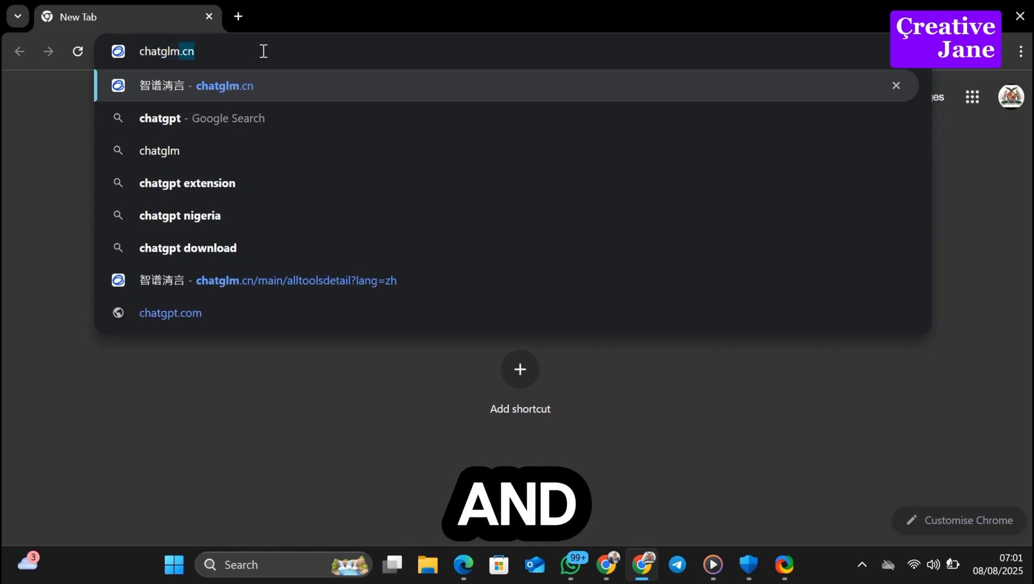
type(".cn")
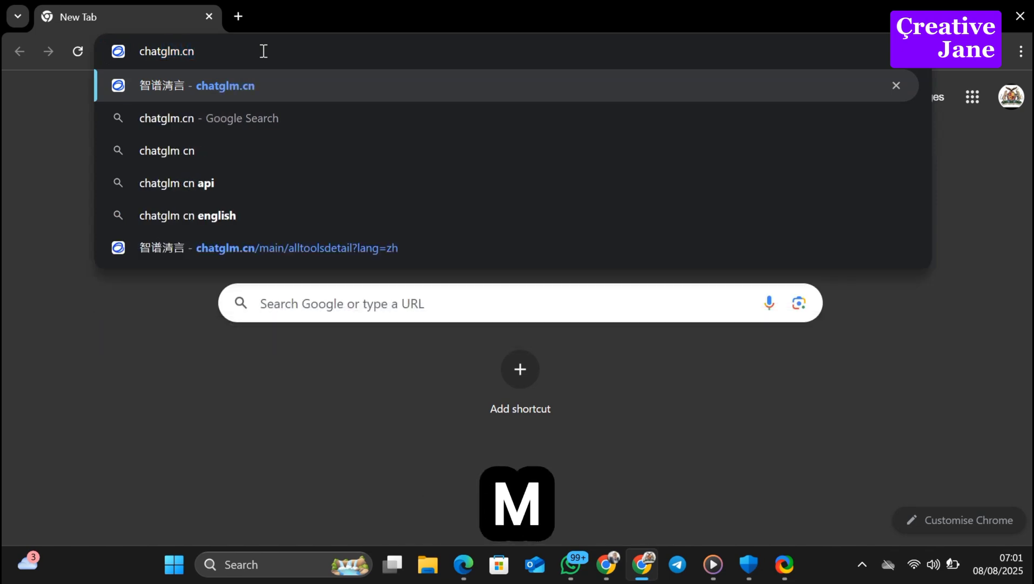
Go to chatglm.cn, dismiss the translation offer and bring up the sign-in form.
left_click(271, 73)
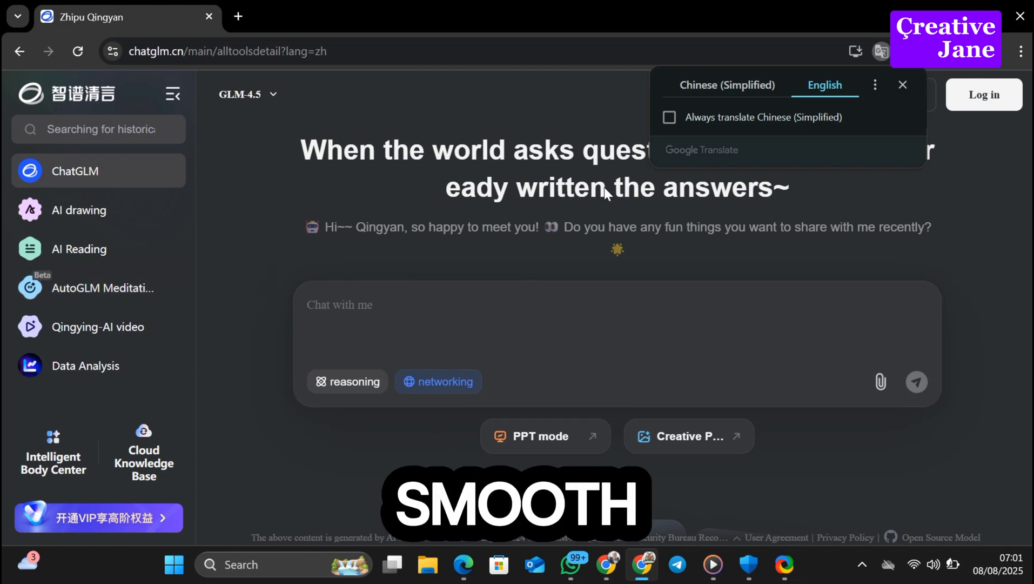
left_click(906, 83)
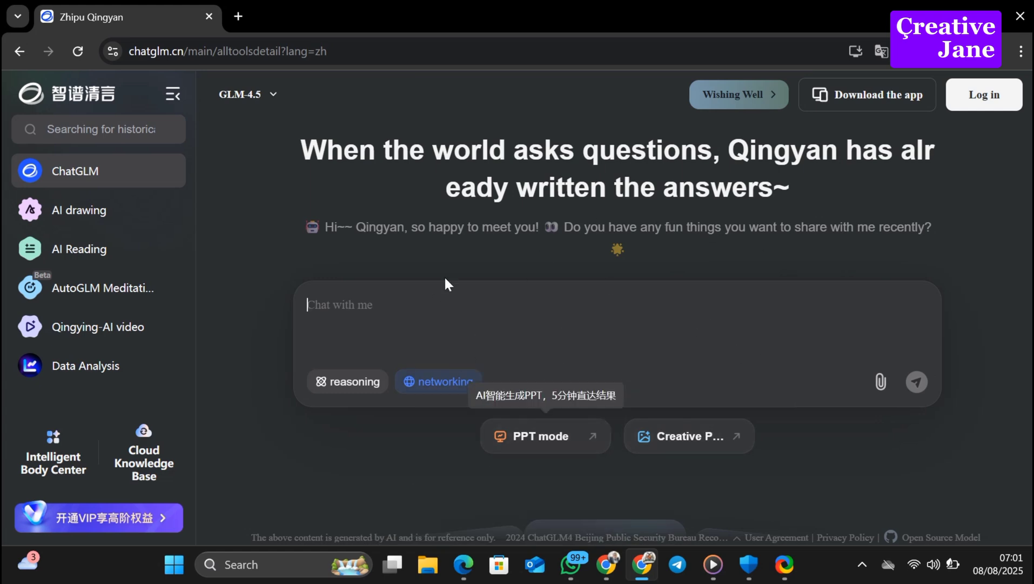
left_click(984, 109)
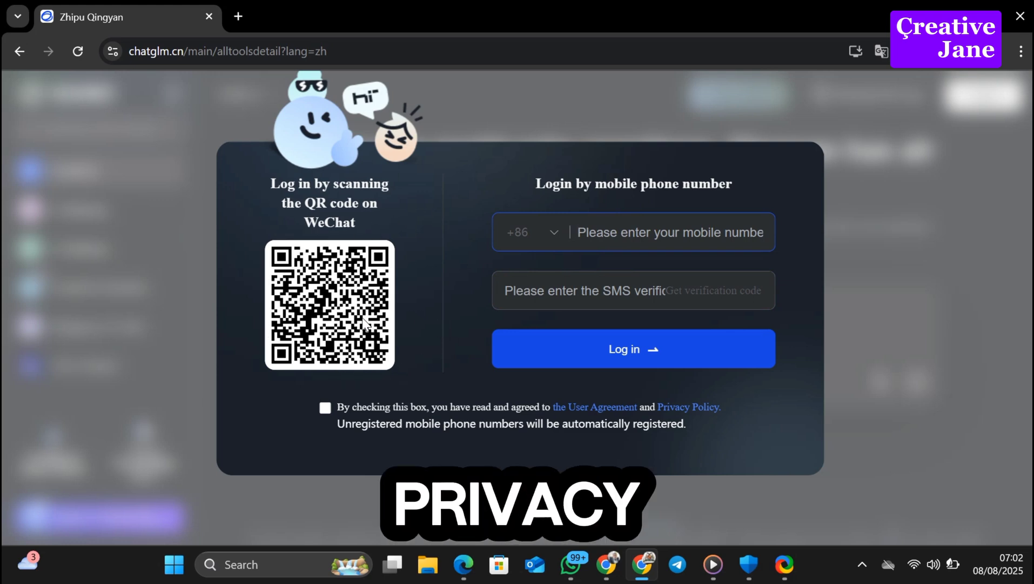
left_click(554, 238)
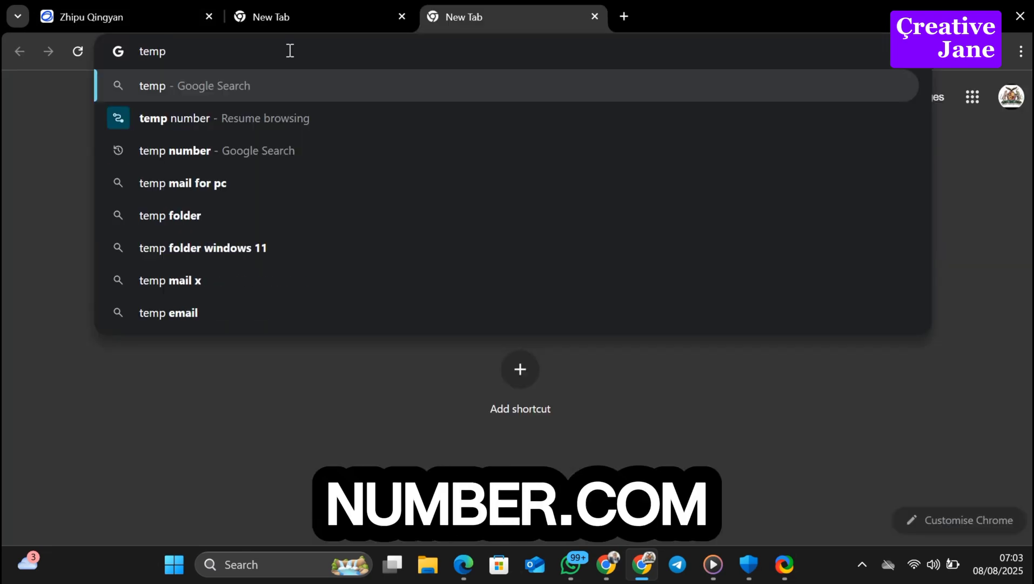
type("number")
key("Return")
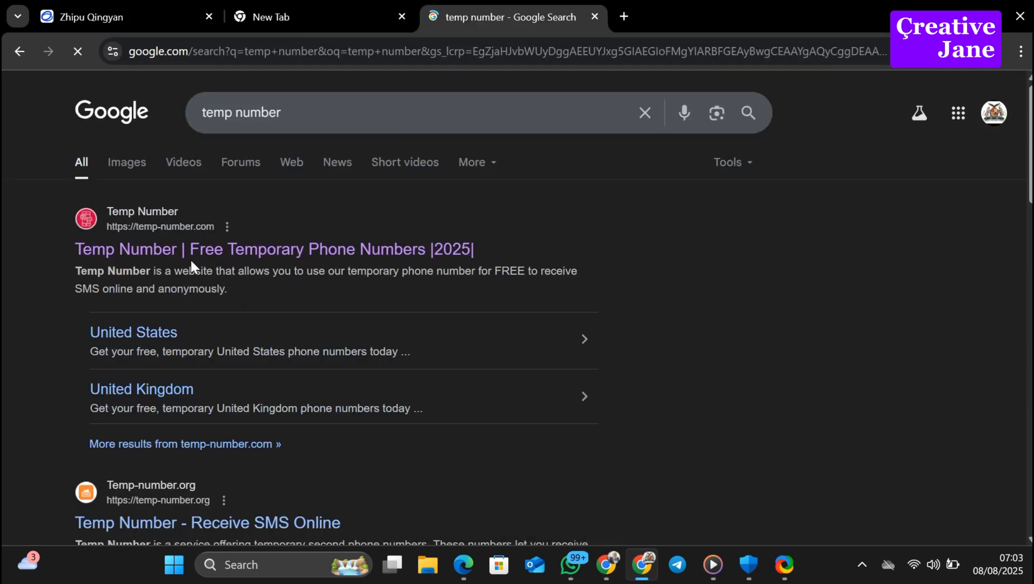
left_click(212, 248)
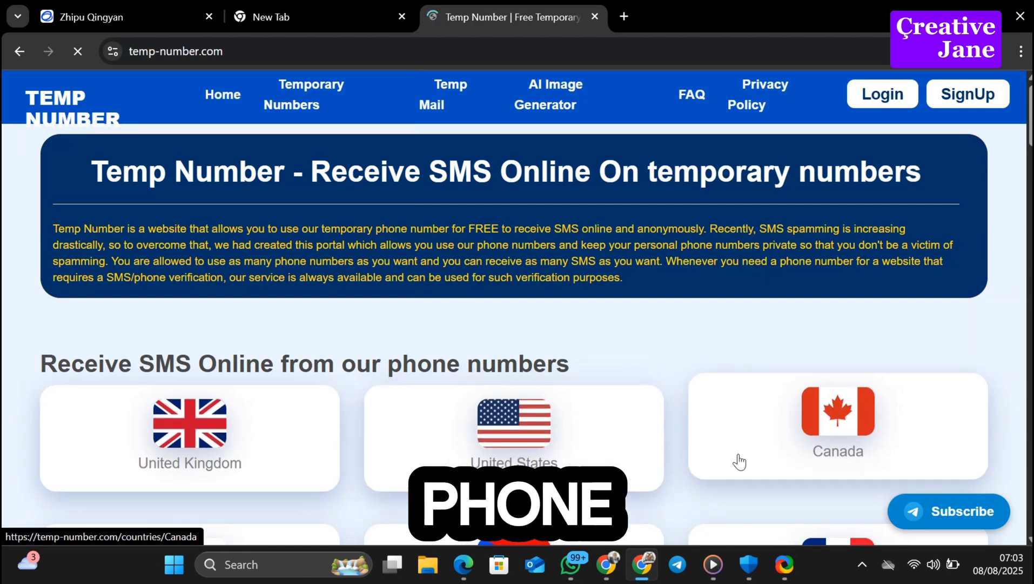
scroll(254, 474, "down", 3)
scroll(254, 474, "down", 2)
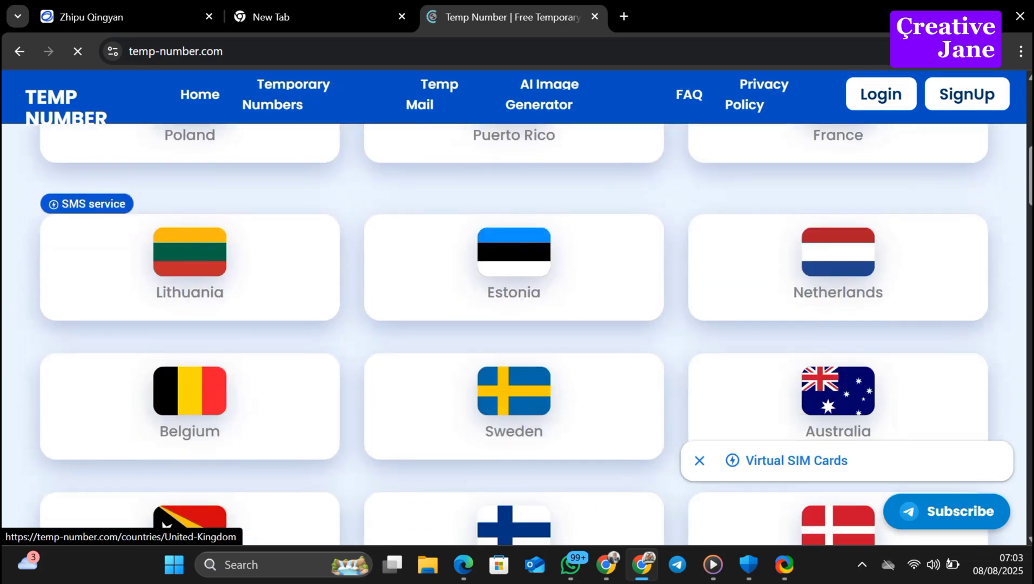
scroll(254, 474, "down", 3)
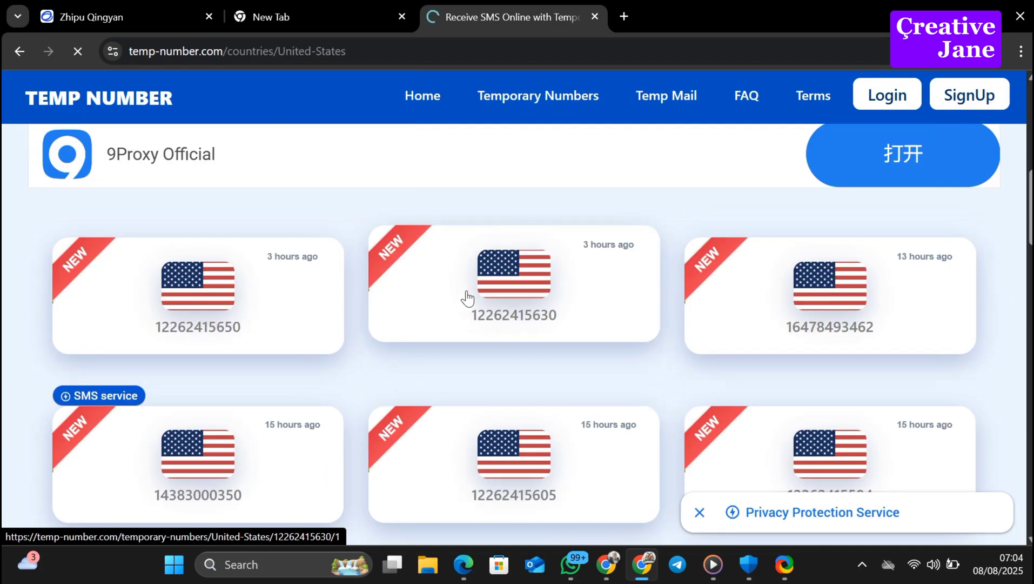
left_click(467, 297)
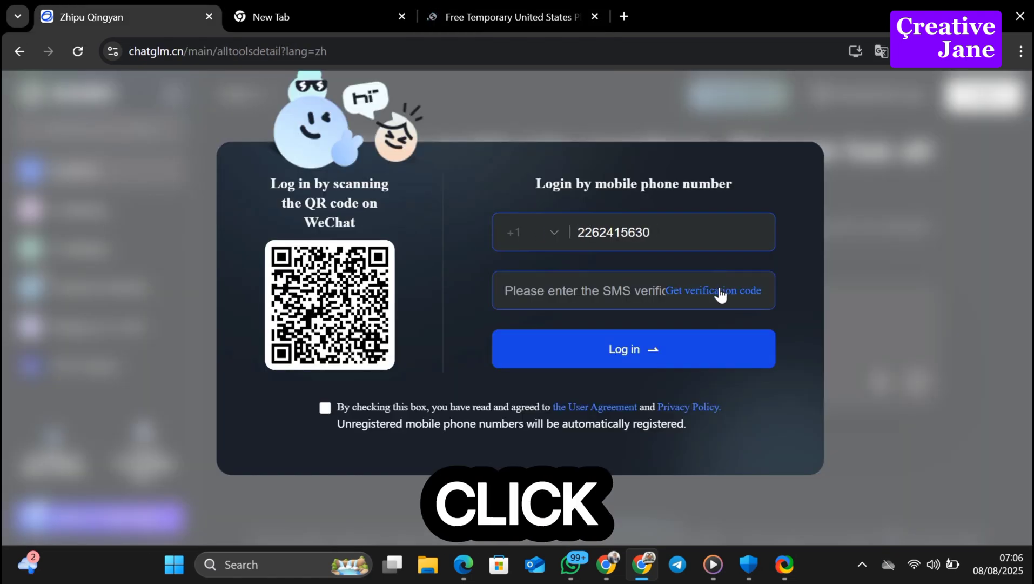
left_click(719, 294)
left_click(720, 293)
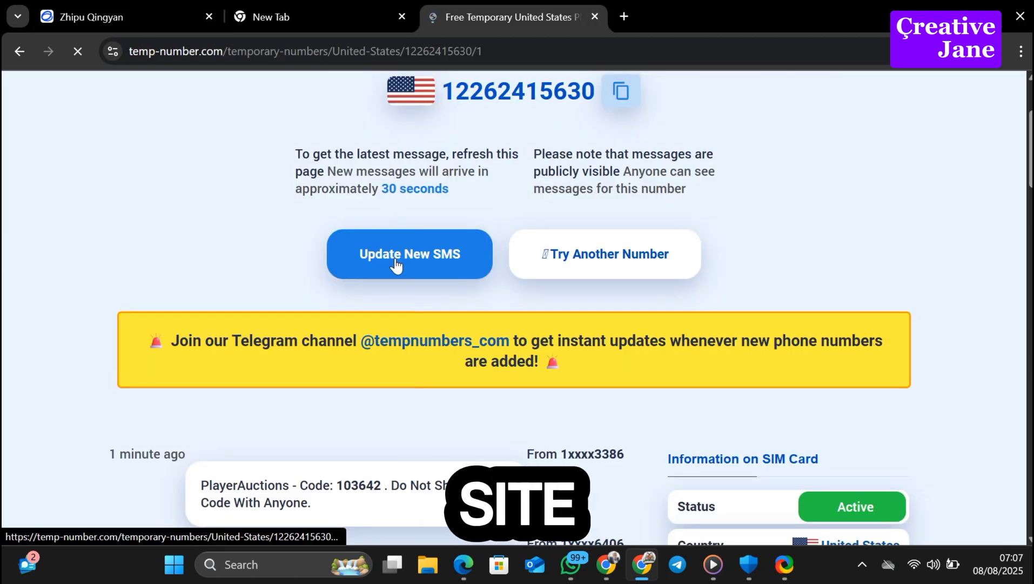
scroll(396, 266, "down", 1)
scroll(518, 323, "down", 3)
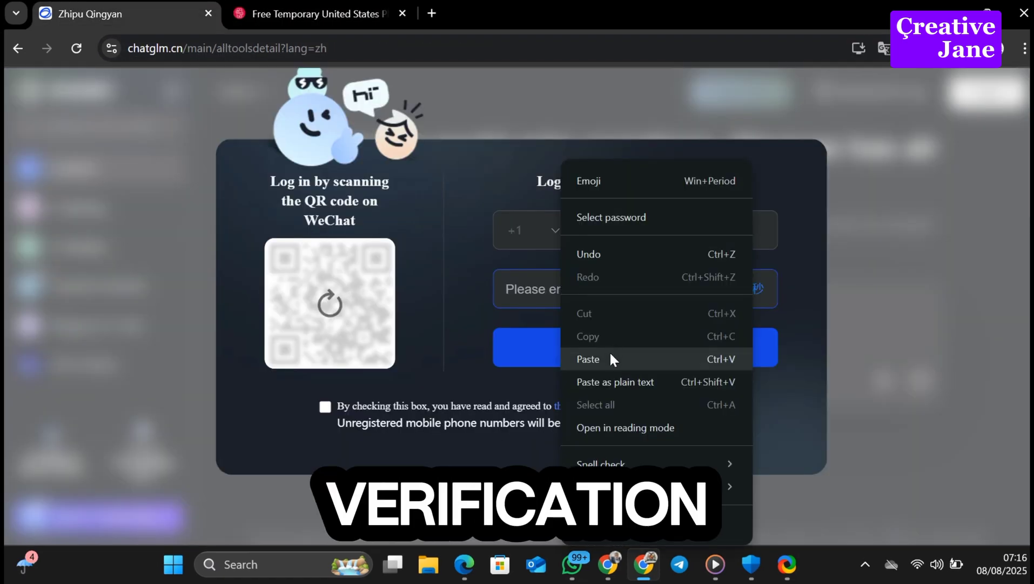
left_click(610, 351)
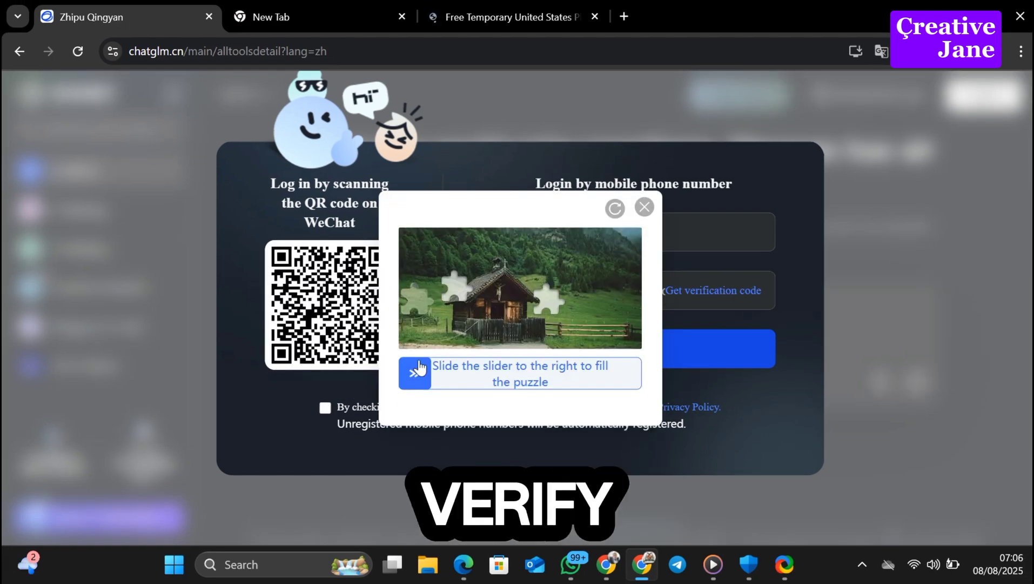
left_click_drag(419, 370, 551, 372)
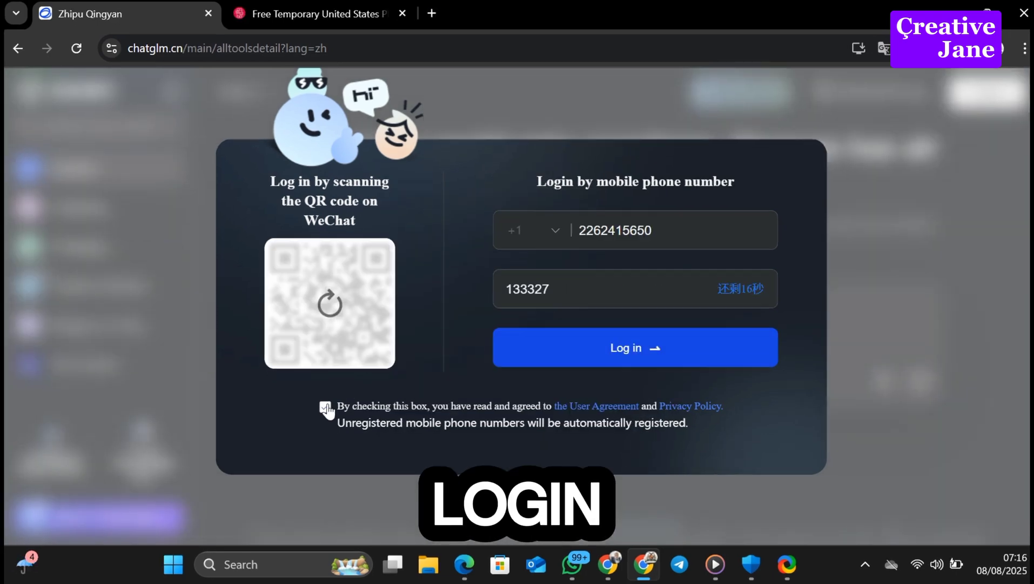
Submit the login to sign in to ChatGLM.
left_click(591, 352)
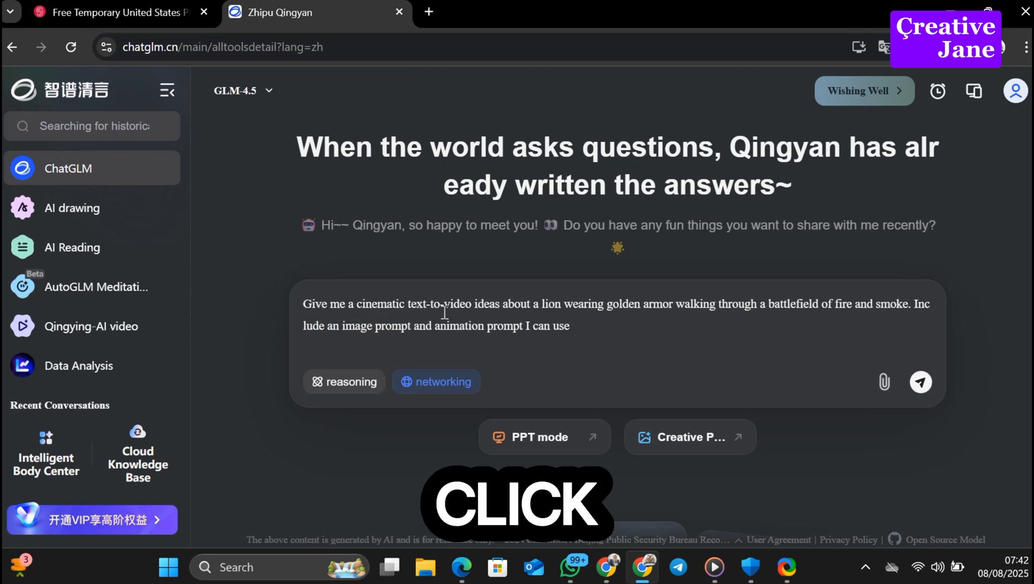
Send the golden-armored lion prompt request to ChatGLM.
left_click(922, 381)
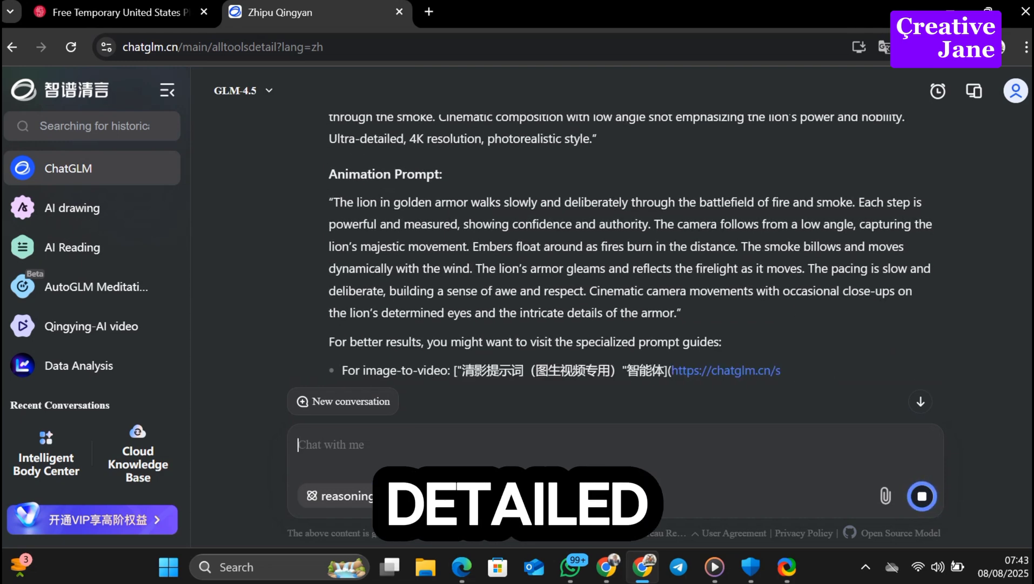
scroll(631, 243, "up", 2)
scroll(630, 243, "up", 1)
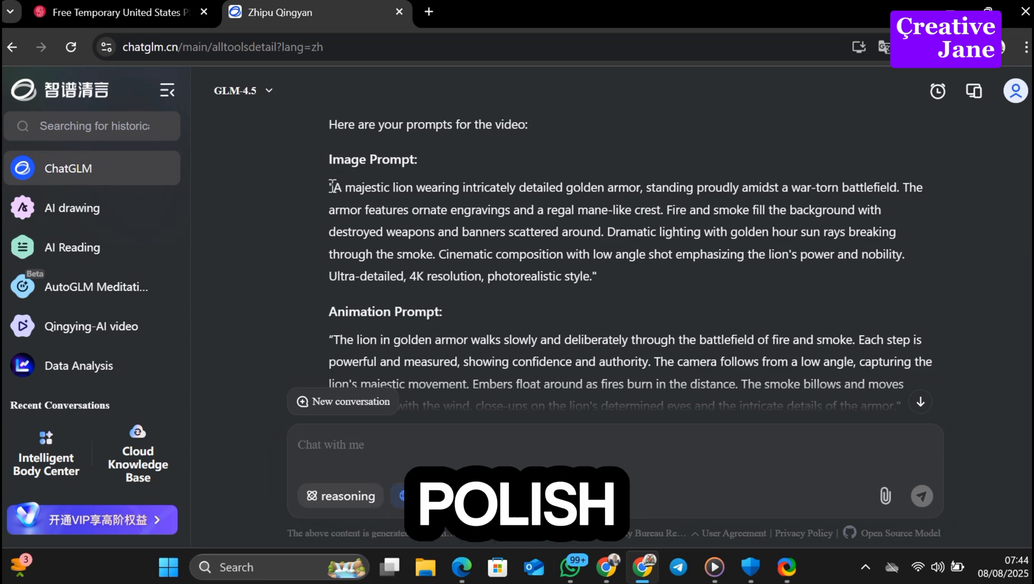
Select the golden-armored lion Image Prompt paragraph and copy it.
left_click_drag(330, 187, 594, 272)
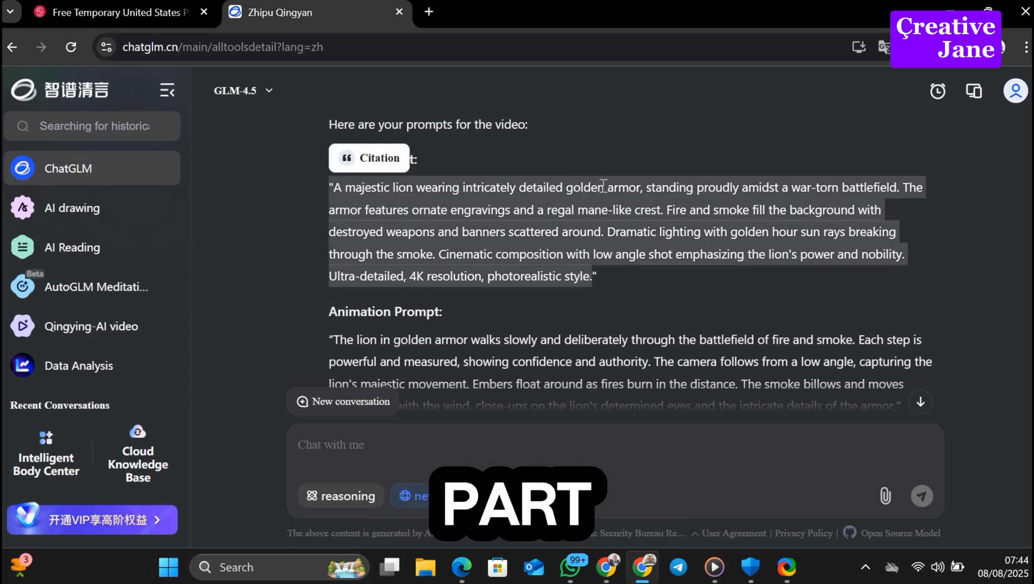
left_click(334, 185)
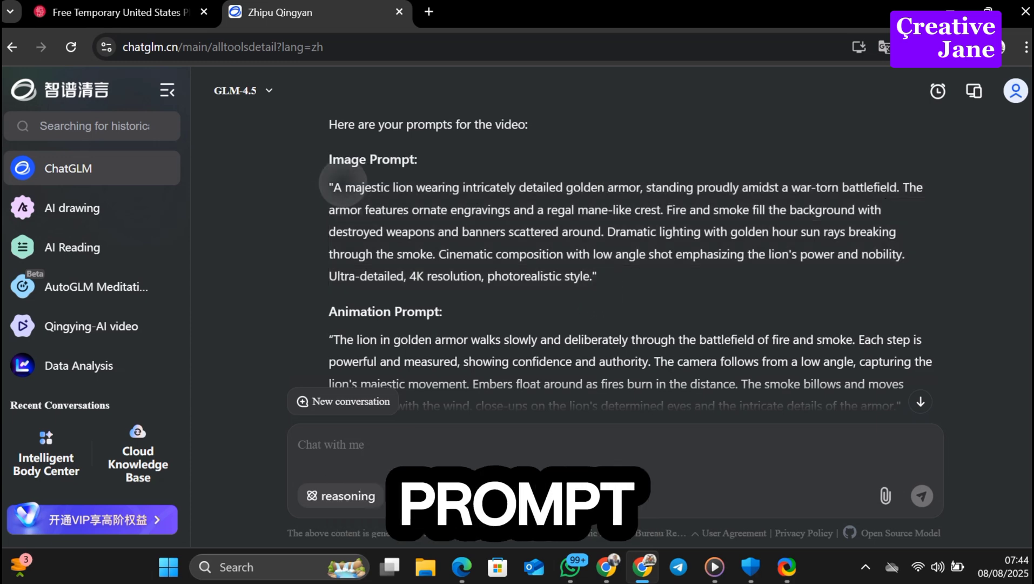
scroll(625, 264, "up", 1)
double_click(367, 208)
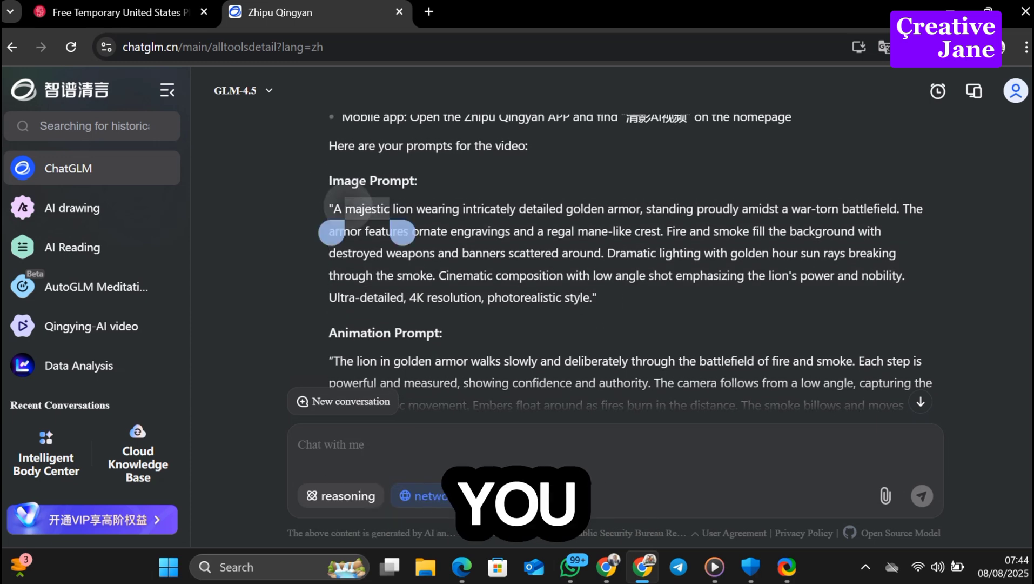
left_click_drag(331, 232, 315, 232)
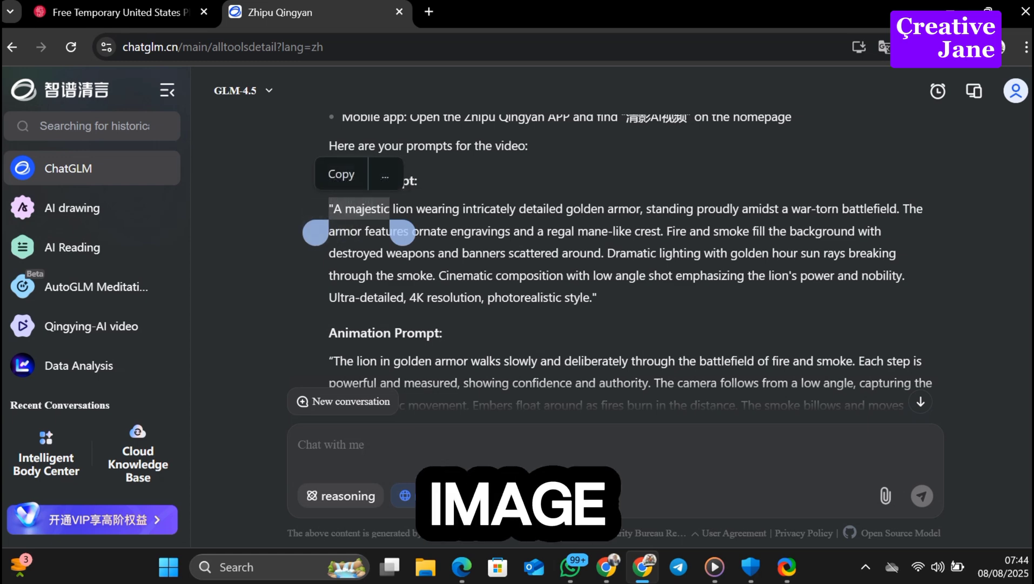
left_click_drag(402, 232, 610, 321)
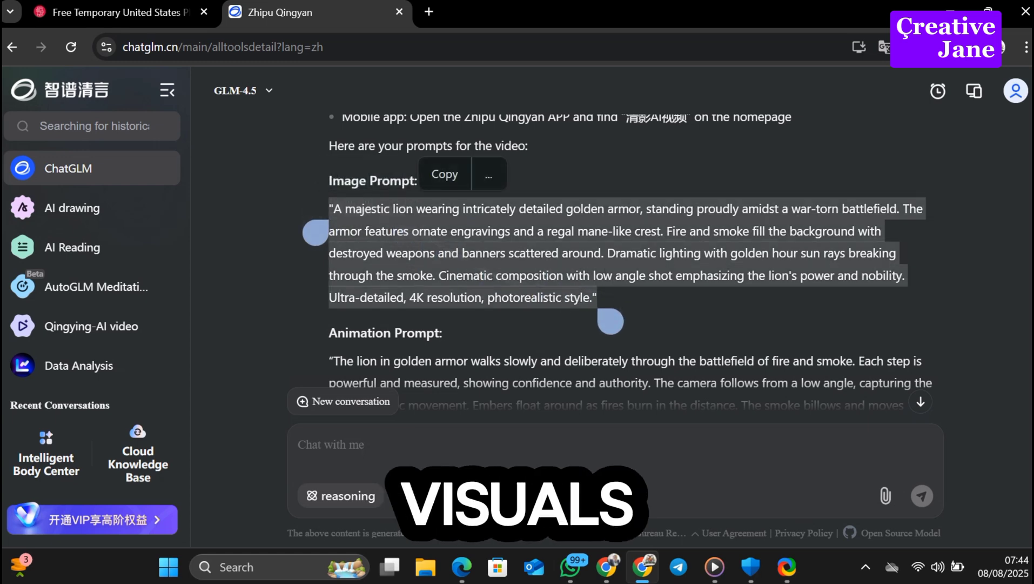
left_click(444, 173)
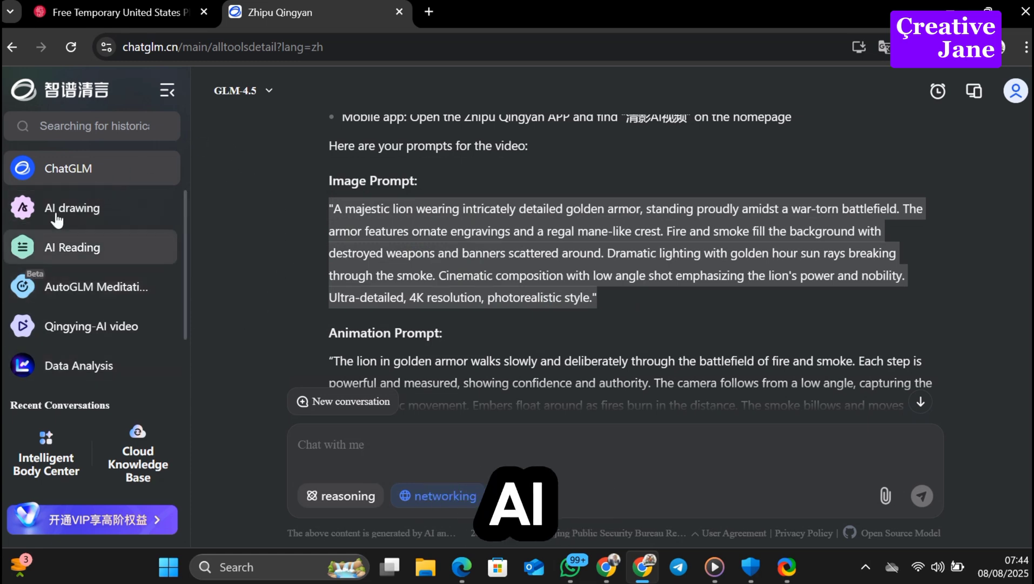
left_click(80, 198)
right_click(462, 451)
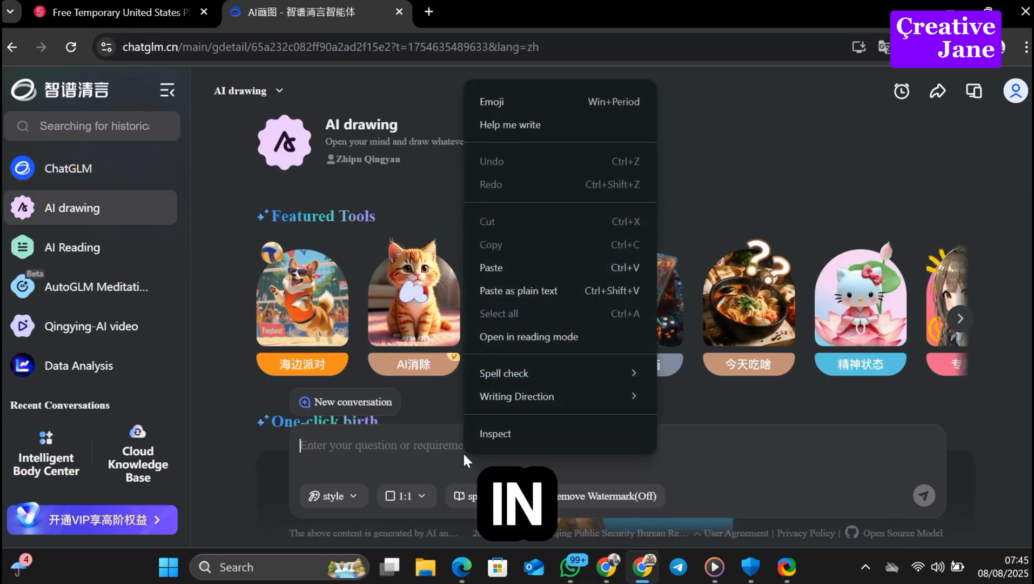
left_click(526, 259)
left_click(349, 496)
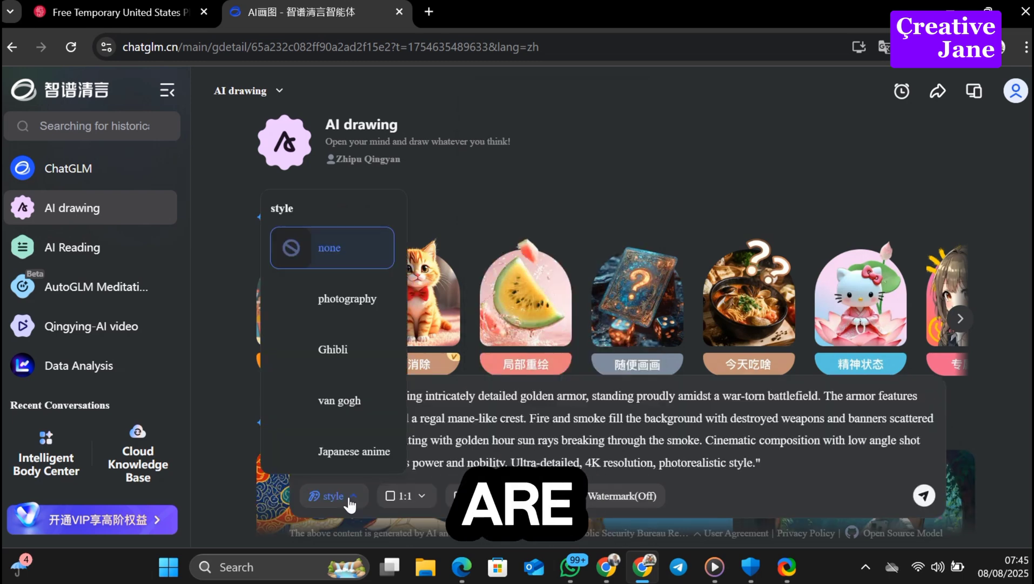
scroll(349, 331, "down", 2)
scroll(349, 331, "down", 1)
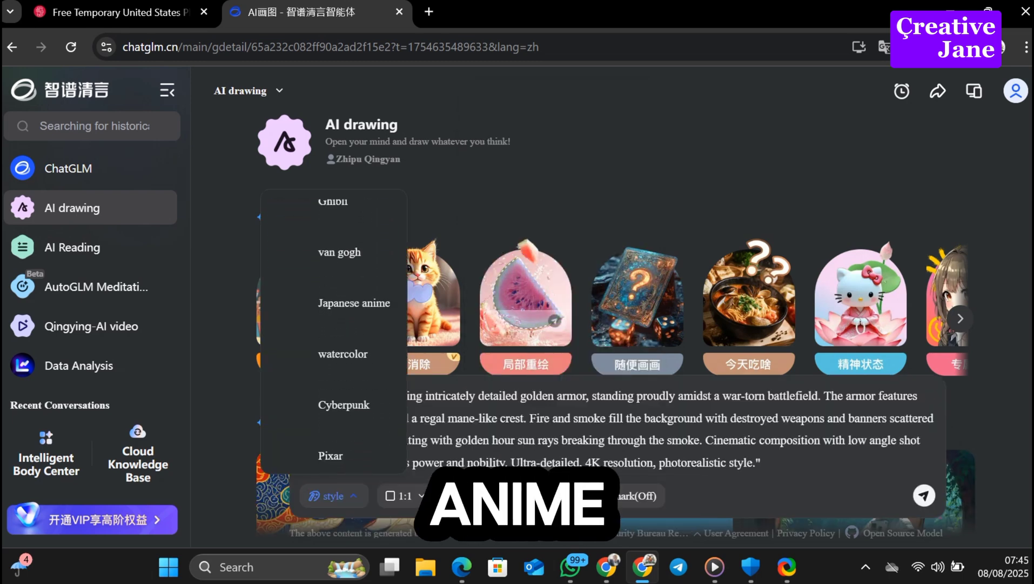
scroll(333, 332, "down", 2)
scroll(333, 331, "down", 1)
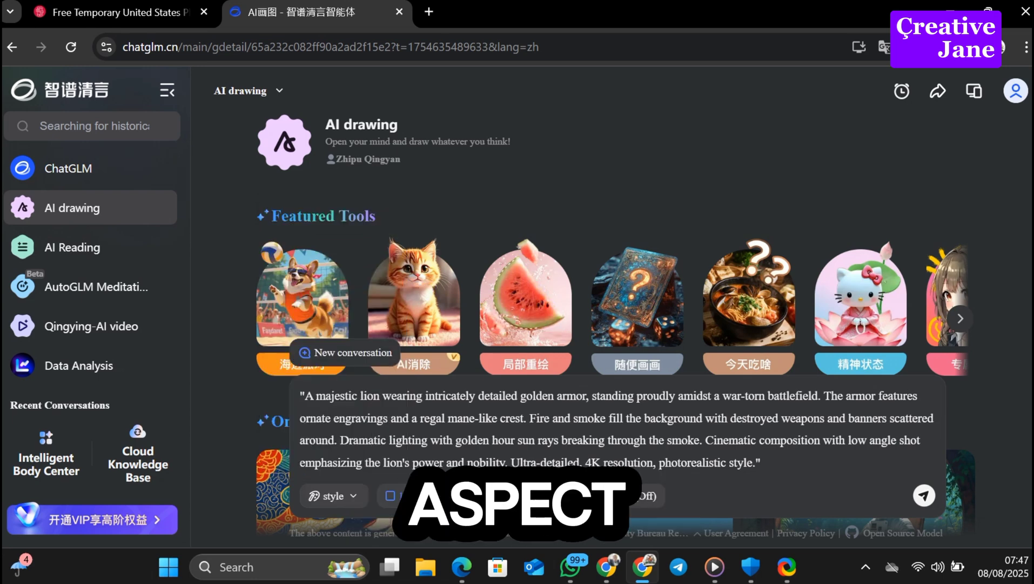
Set the image proportion to 16:9 video horizontal cover for the lion images.
left_click(404, 496)
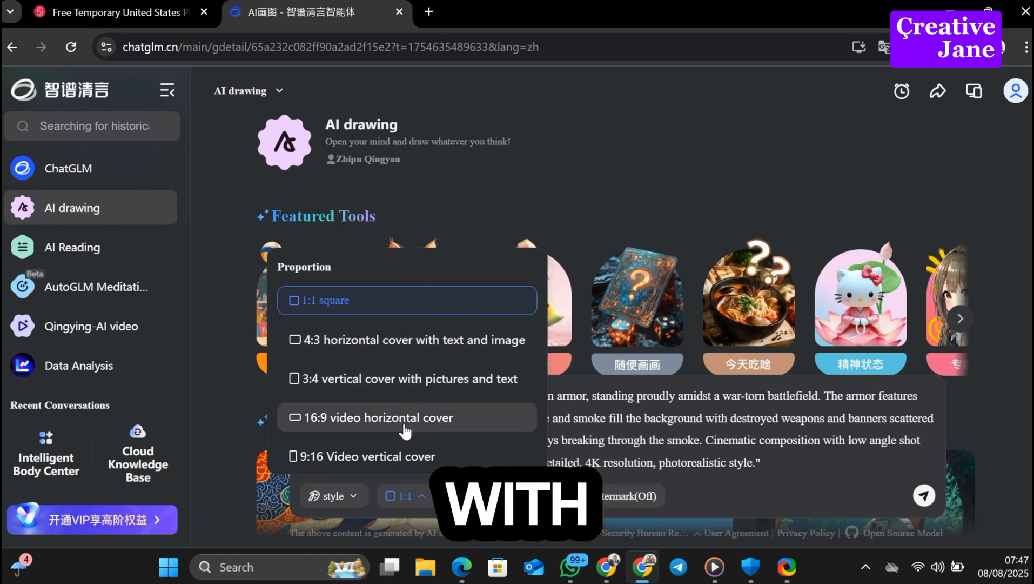
left_click(922, 496)
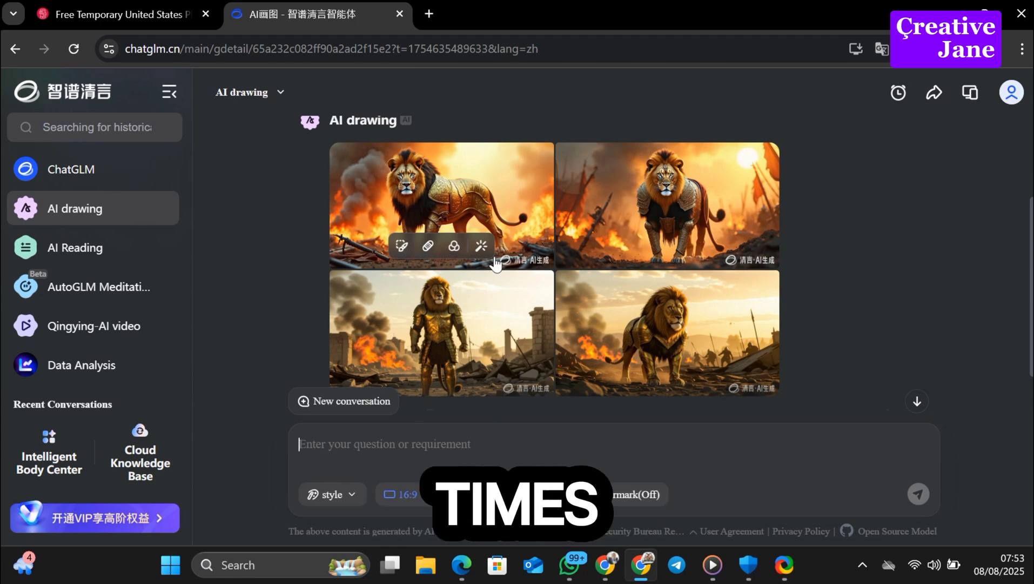
View the first generated lion image full-size.
left_click(496, 264)
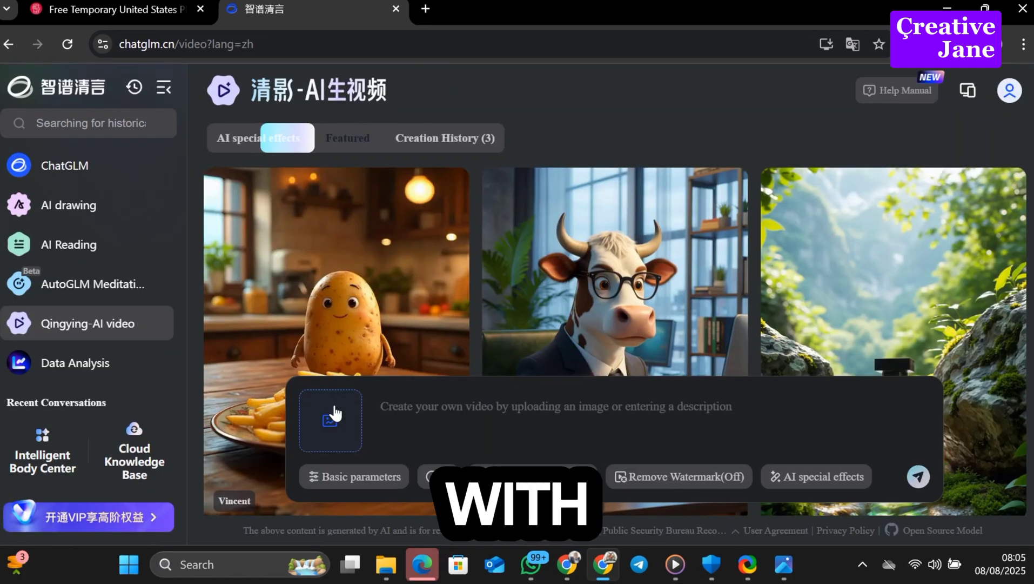
Upload the downloaded lion image into Qingying, cropped to 16:9 widescreen.
left_click(334, 412)
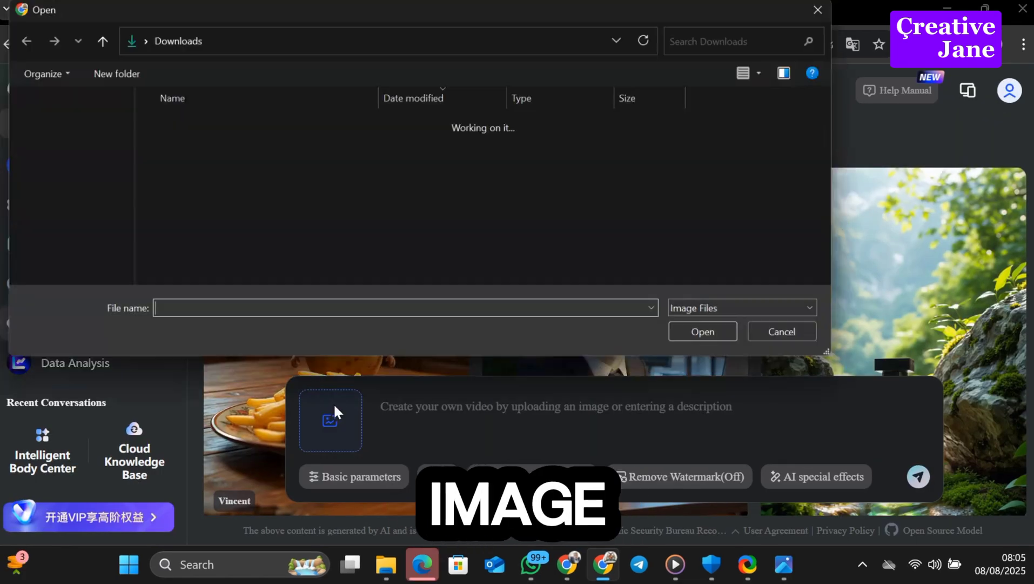
left_click(379, 212)
left_click(706, 330)
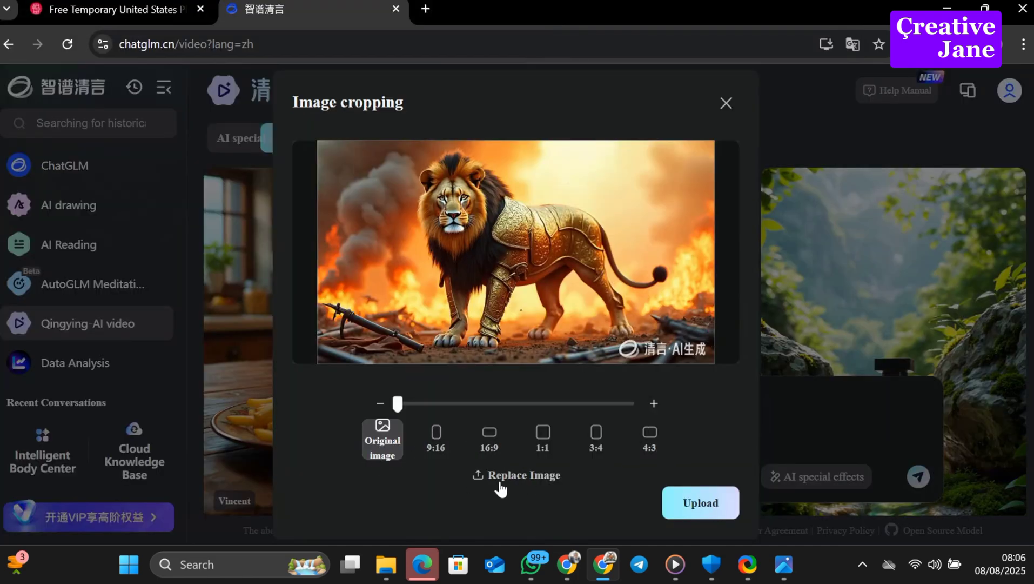
left_click(436, 441)
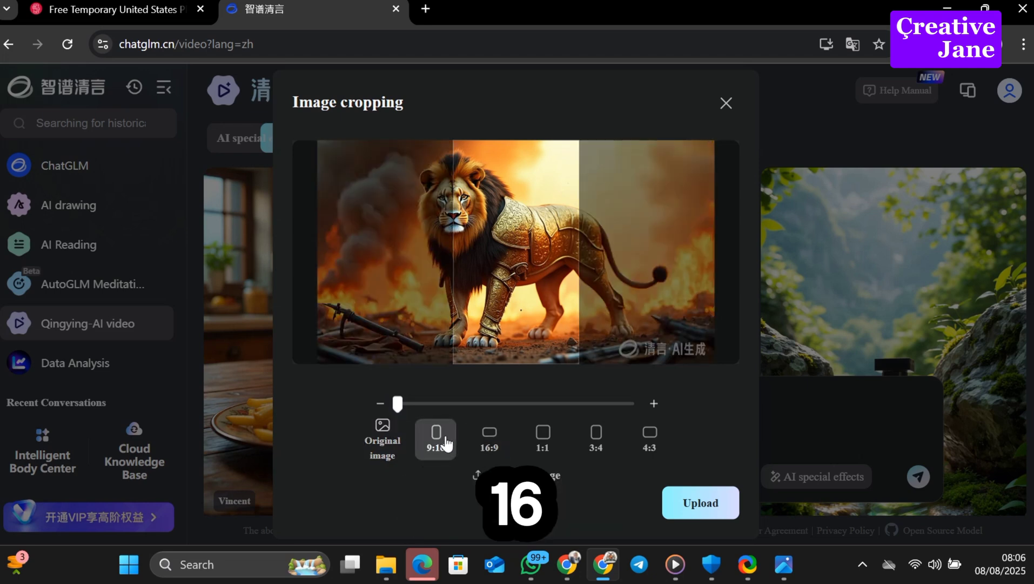
left_click(490, 440)
left_click(702, 500)
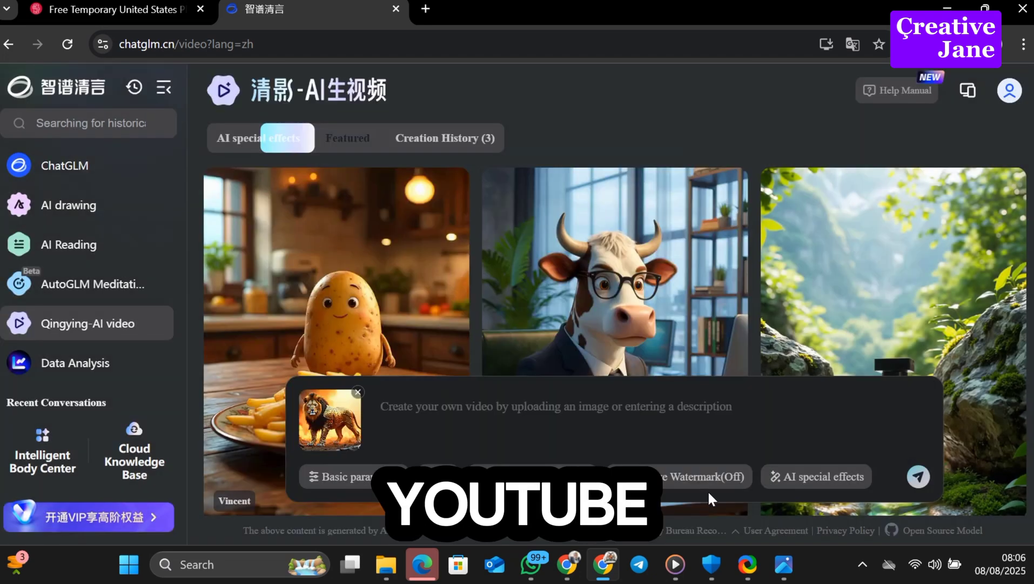
Paste the lion battlefield animation prompt and keep the 5s generation time in Basic parameters.
right_click(582, 438)
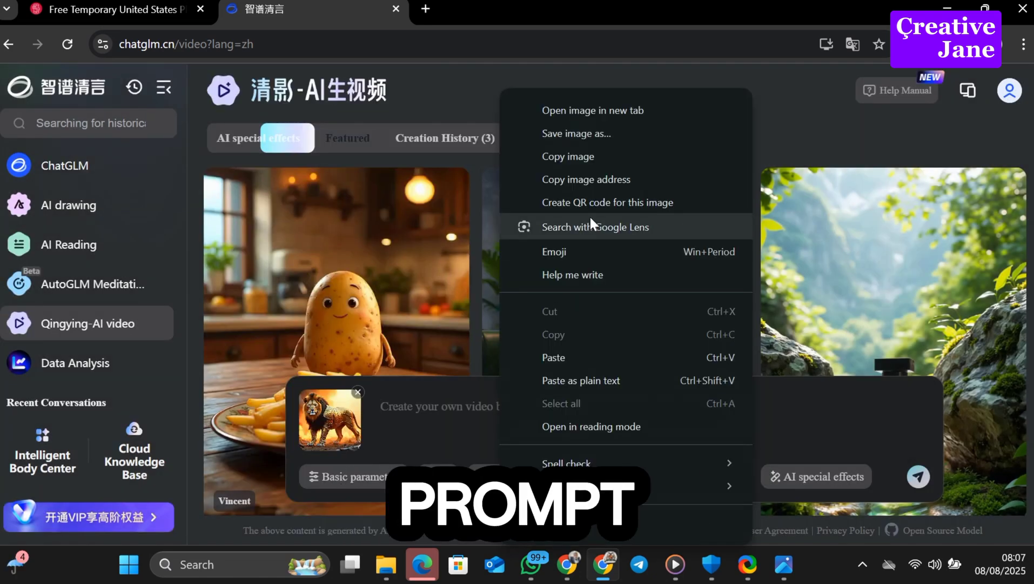
left_click(612, 354)
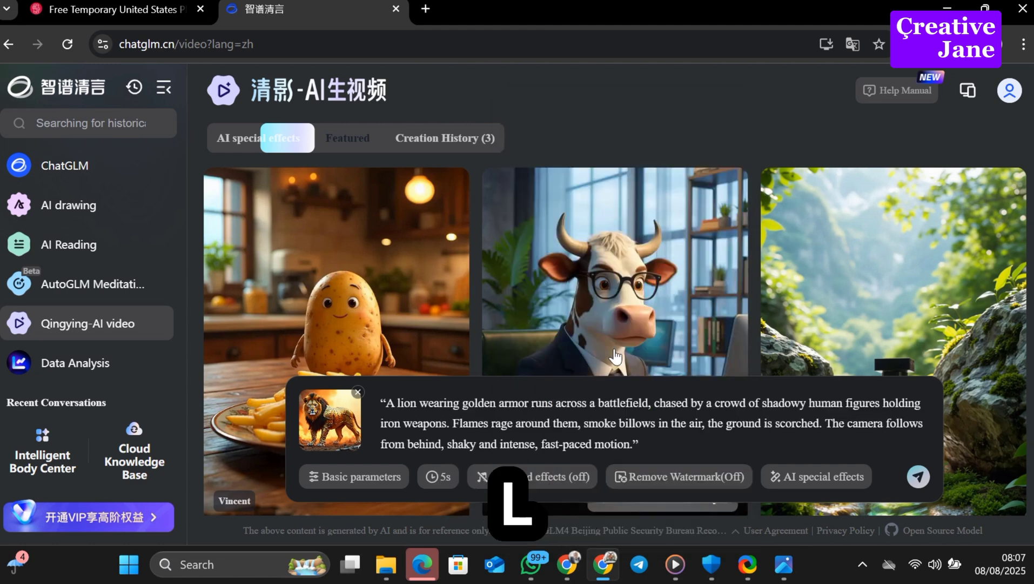
left_click(375, 478)
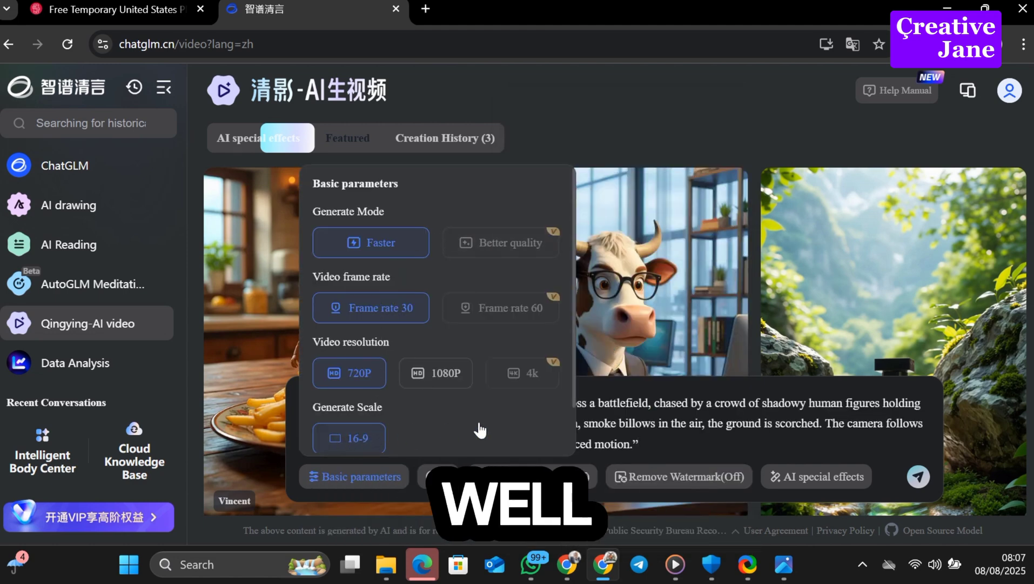
left_click(441, 476)
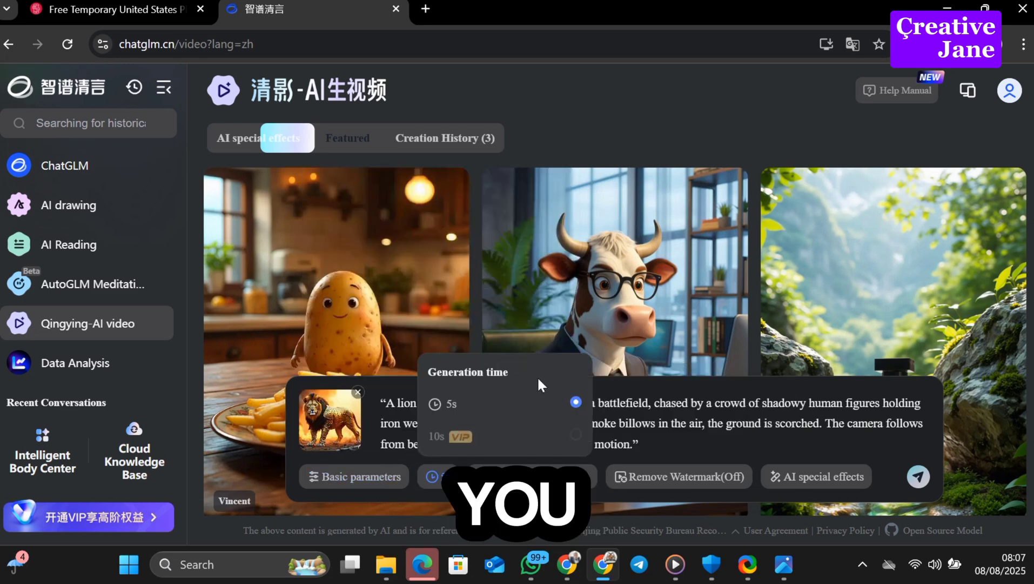
left_click(668, 443)
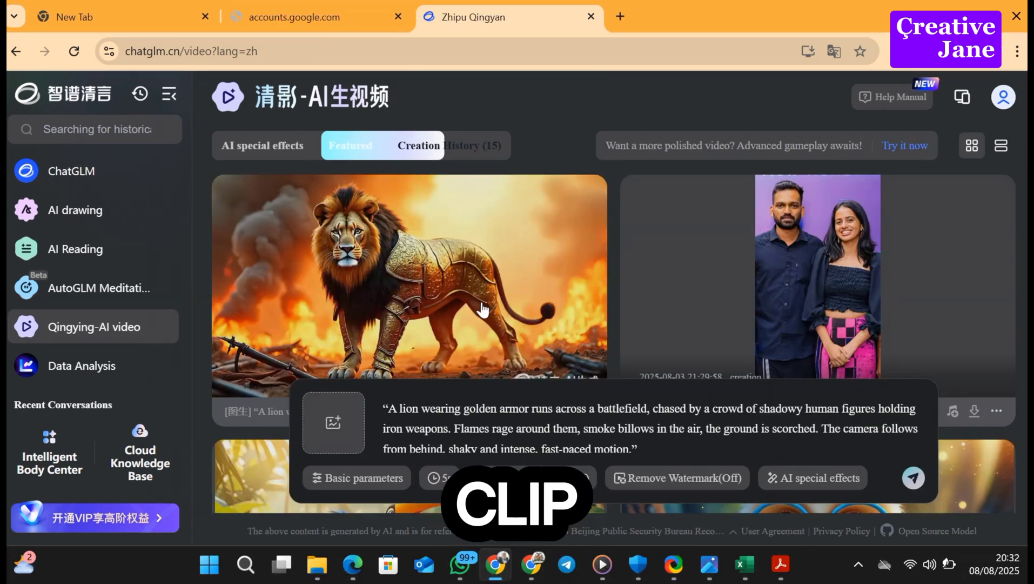
mouse_move(410, 274)
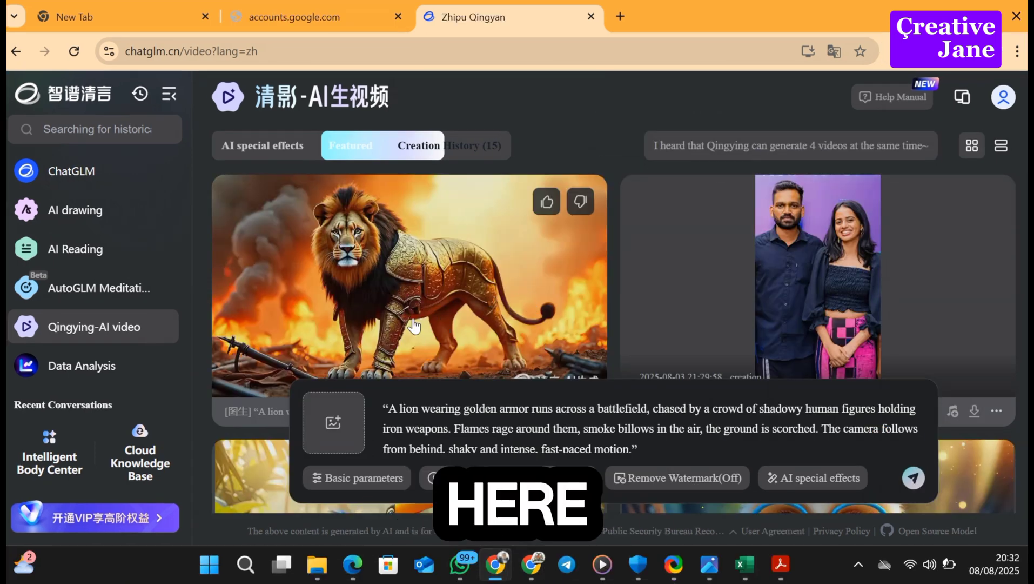
left_click(413, 306)
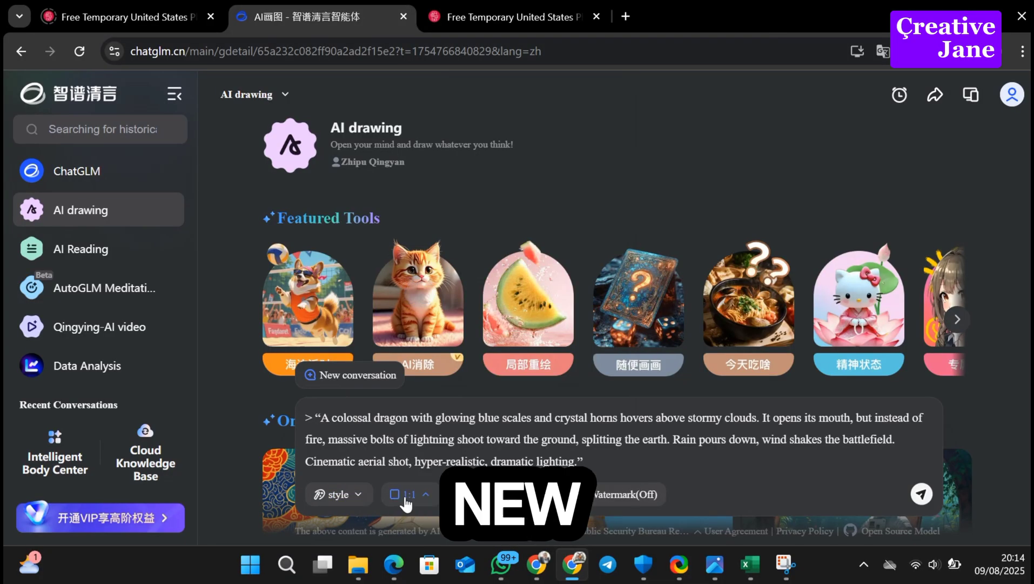
Generate the lightning-dragon images at 16:9 proportion from the dragon prompt.
left_click(401, 494)
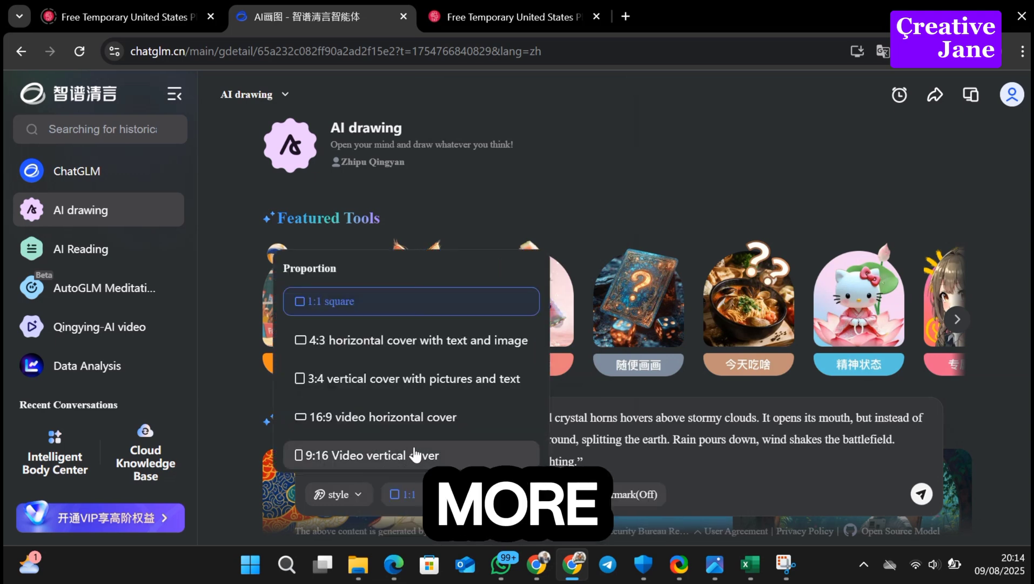
left_click(423, 419)
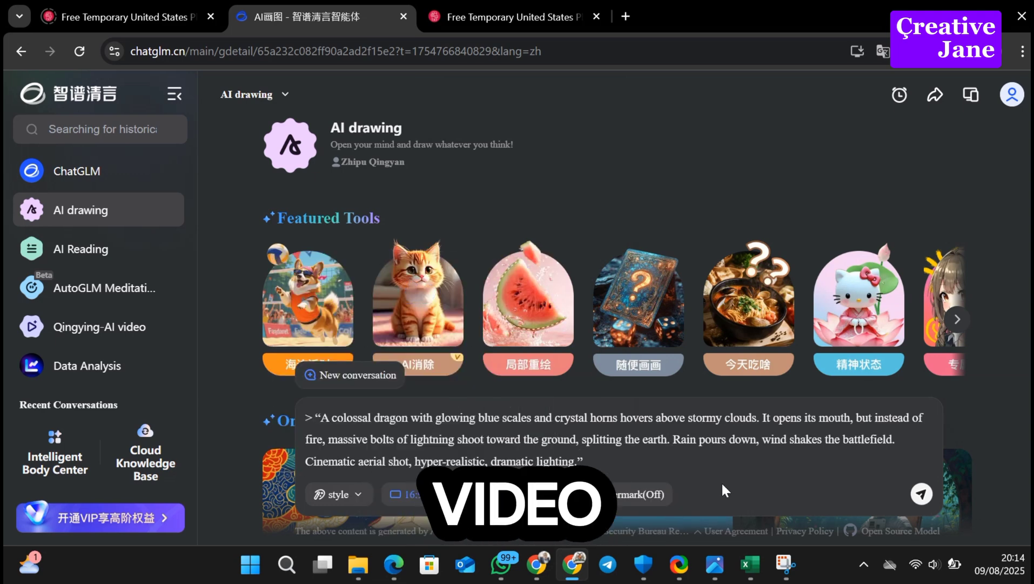
left_click(922, 494)
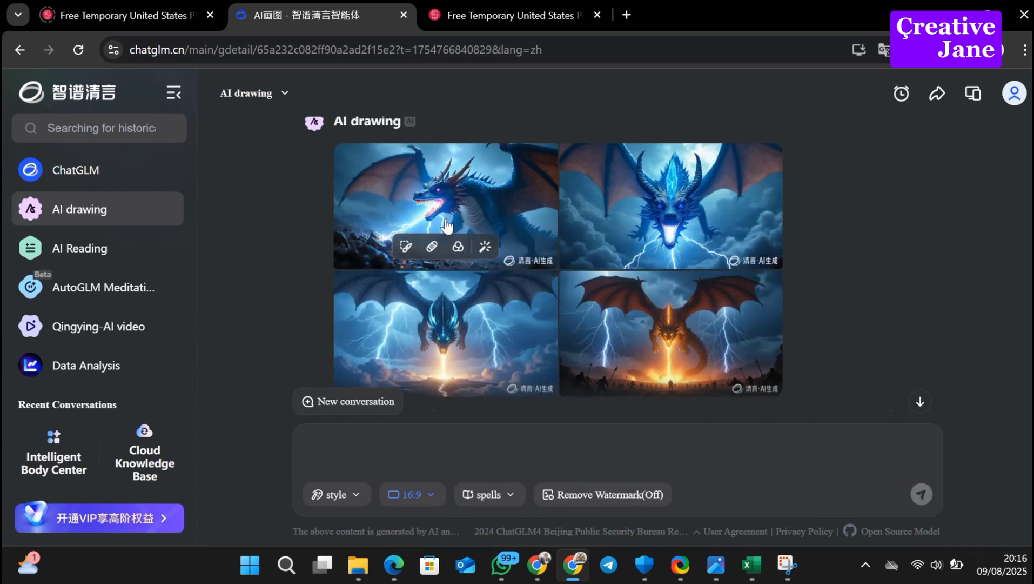
Download the first dragon image and the blue dragon image in HD.
left_click(447, 224)
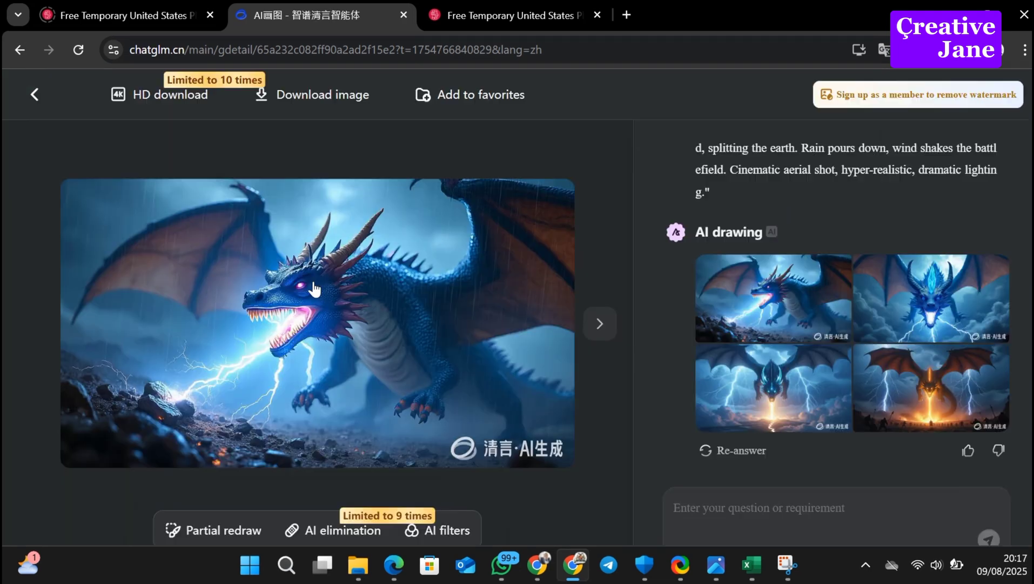
left_click(181, 103)
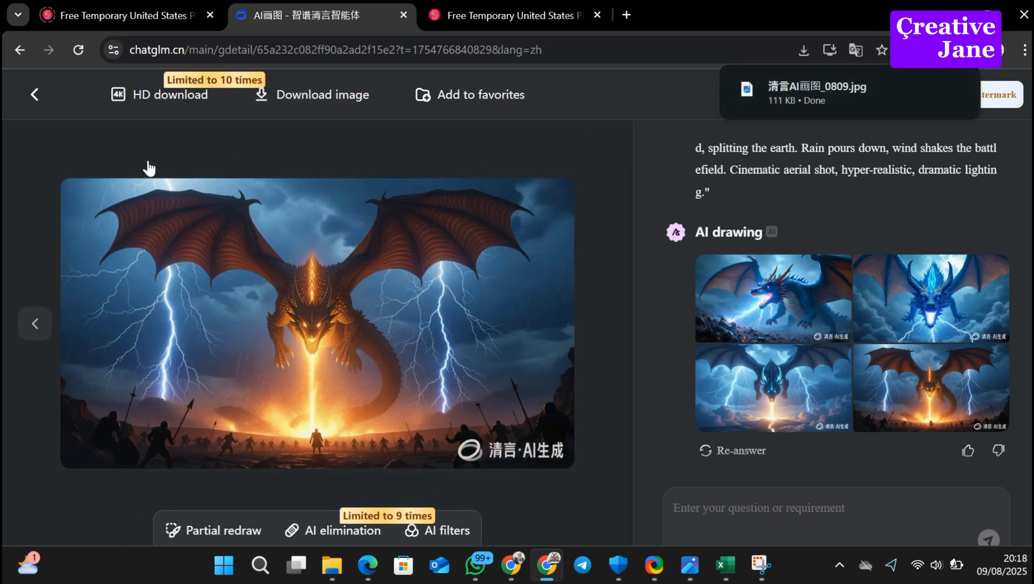
left_click(39, 331)
left_click(153, 109)
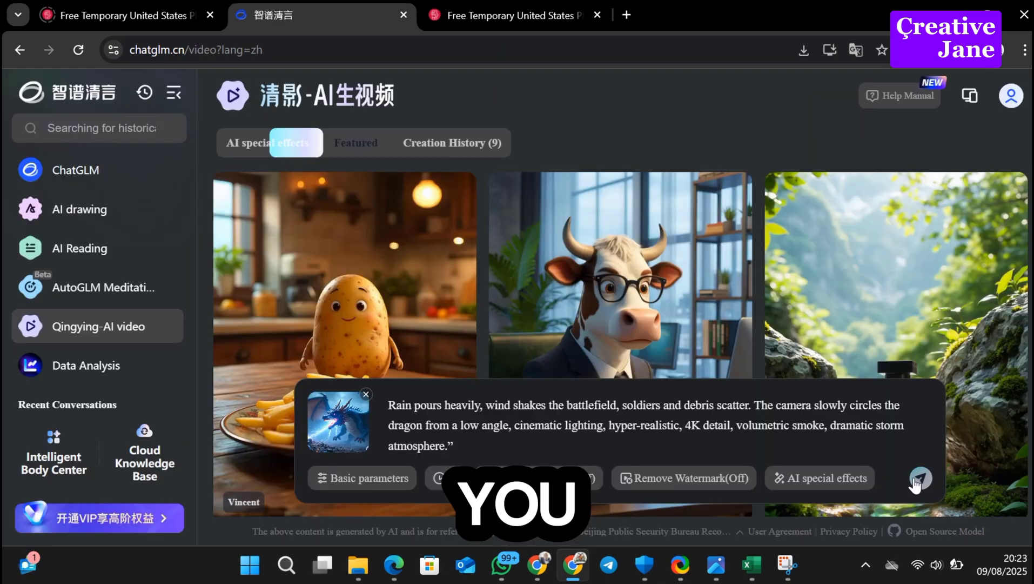
Submit the blue dragon image with the rain prompt to generate a 5-second 1280×720 video.
left_click(919, 479)
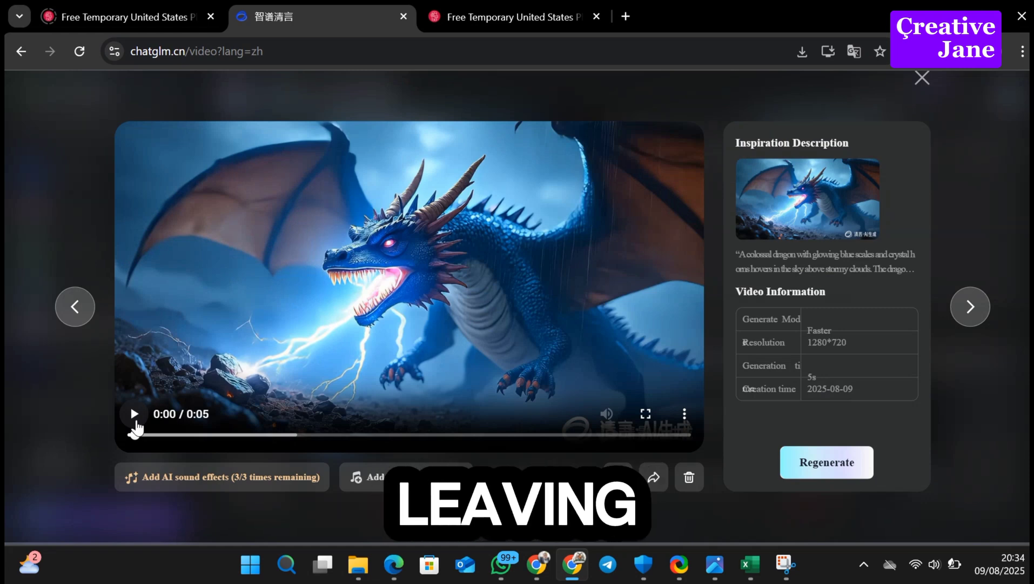
Play the finished blue dragon video in the full-size player.
key("Escape")
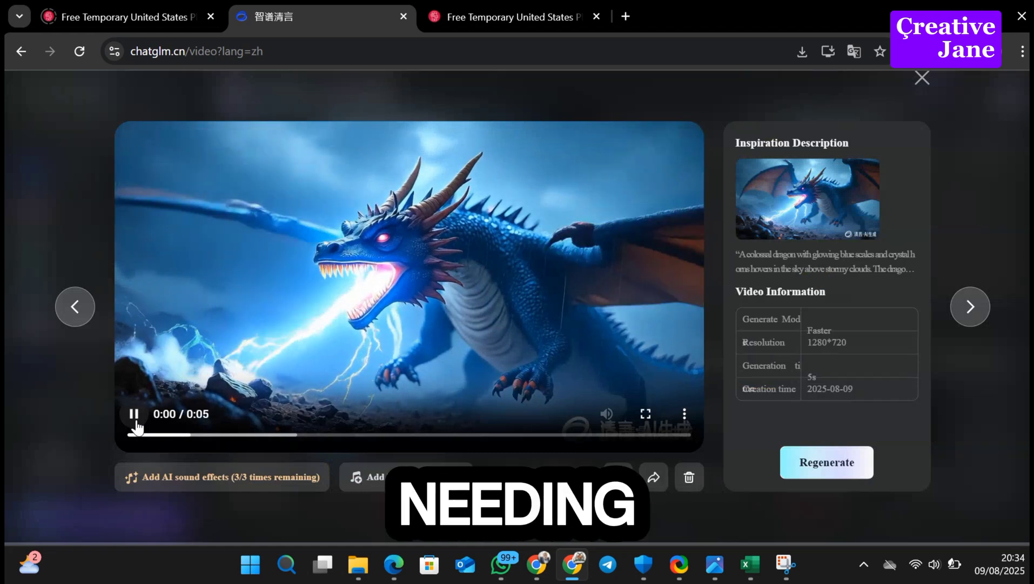
key("Escape")
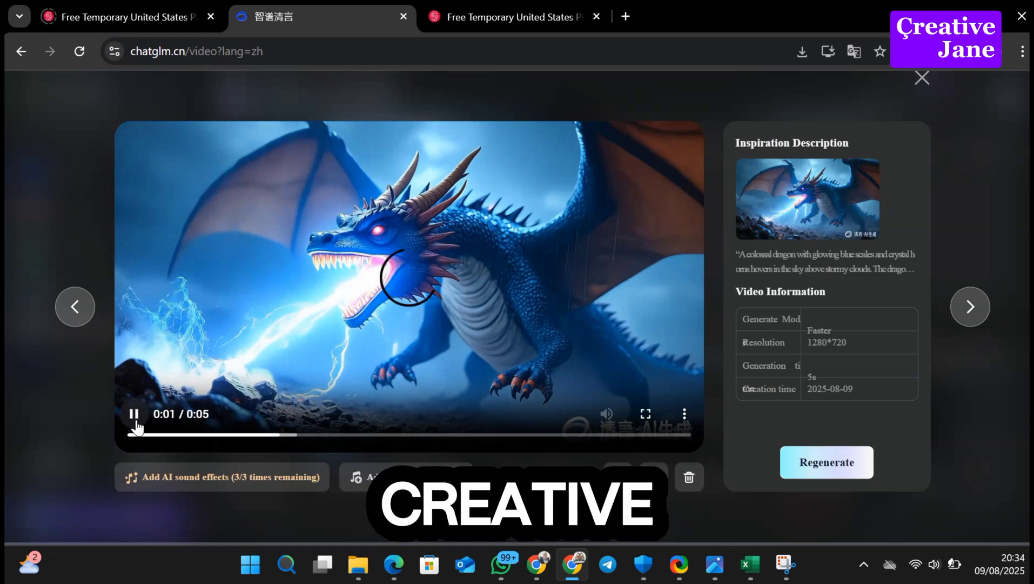
key("Escape")
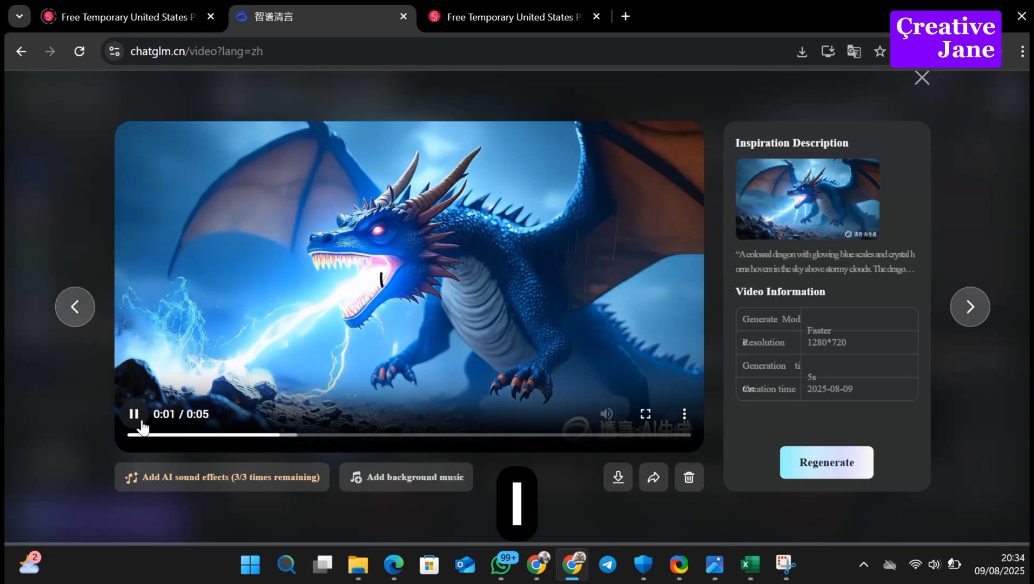
key("Escape")
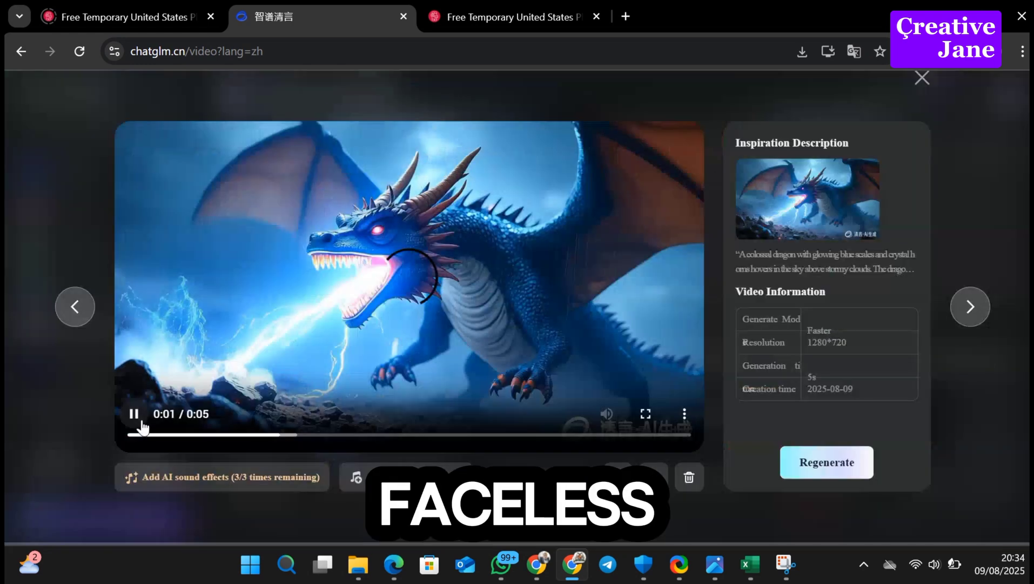